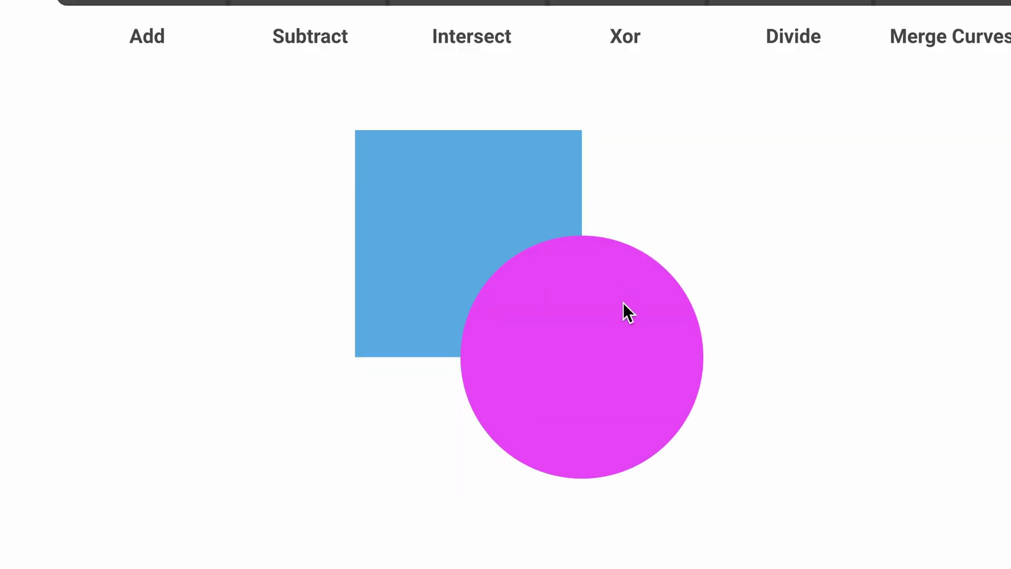
Select the magenta circle and the blue square together as one selection
left_click(470, 388)
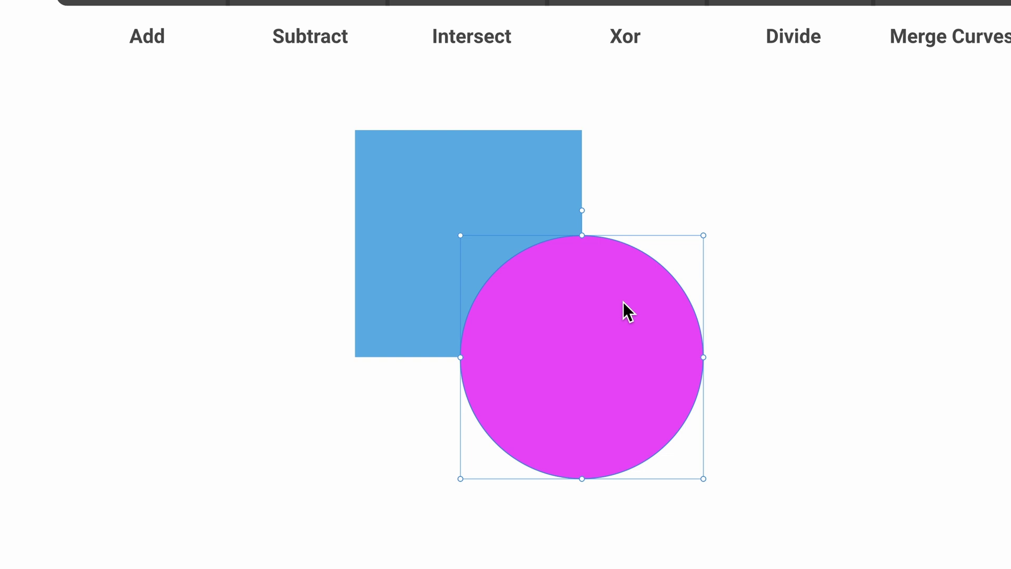
left_click(419, 314)
left_click(642, 332)
left_click(489, 183, "shift")
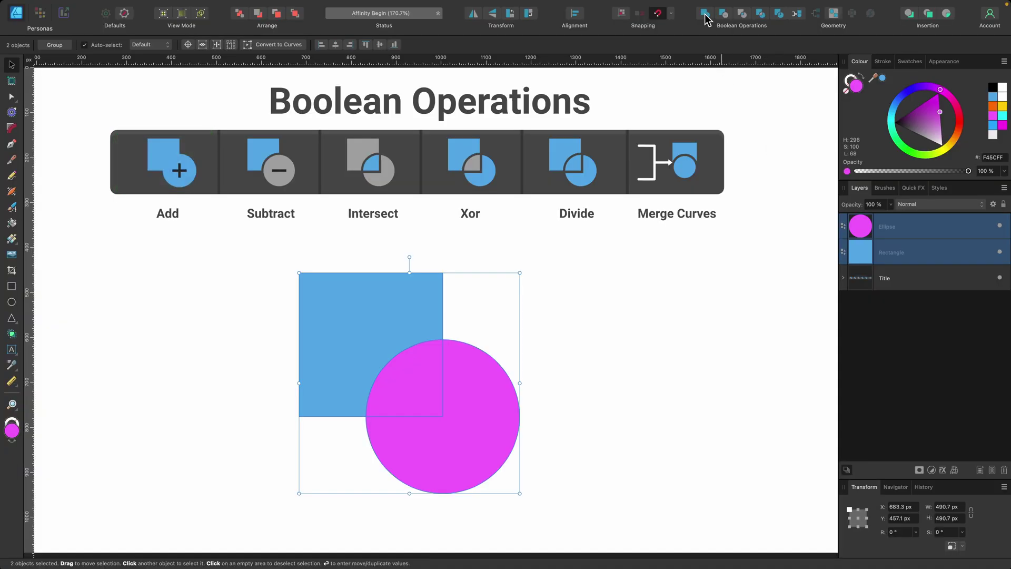
left_click(706, 15)
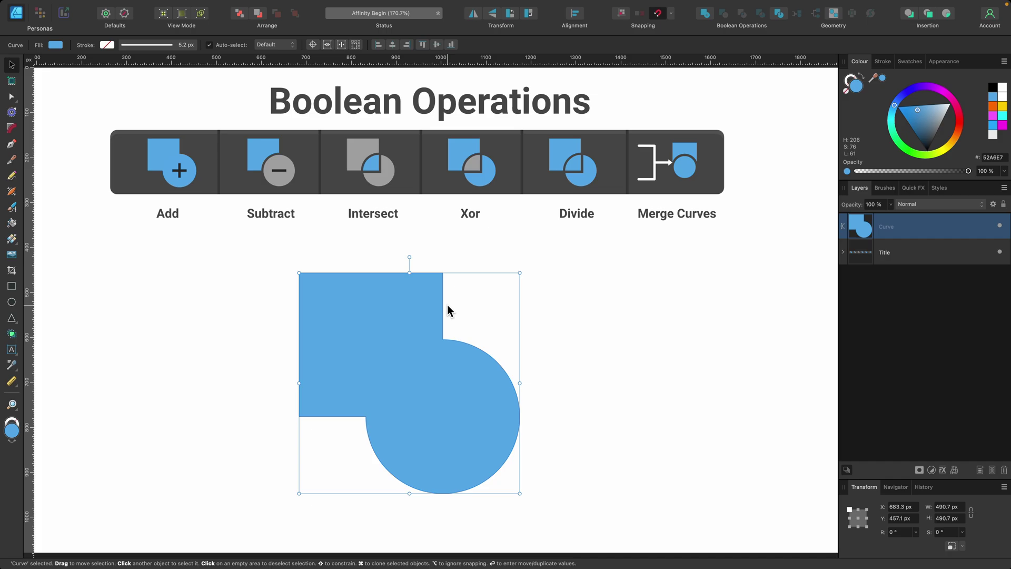
key("a")
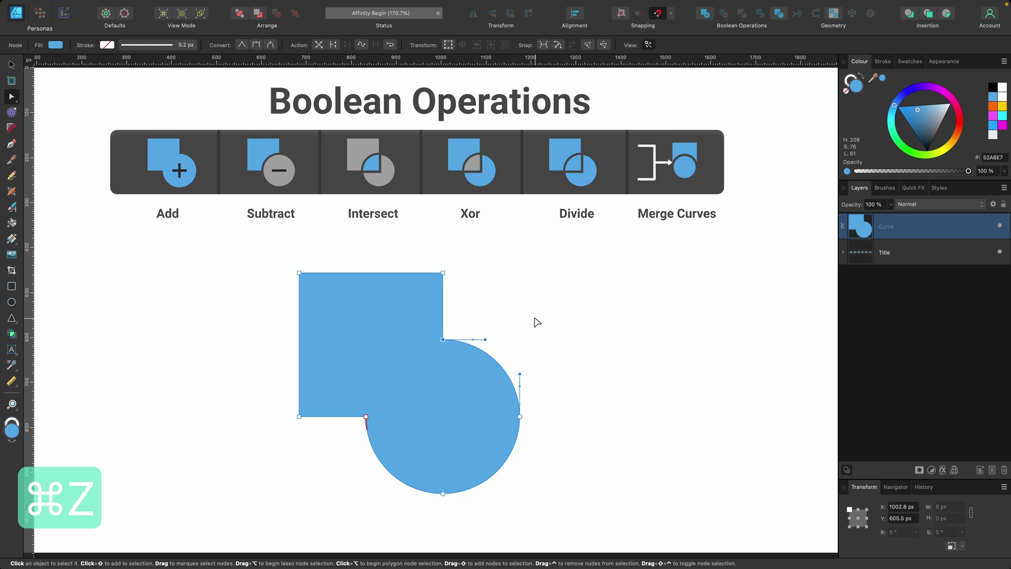
key("super+z")
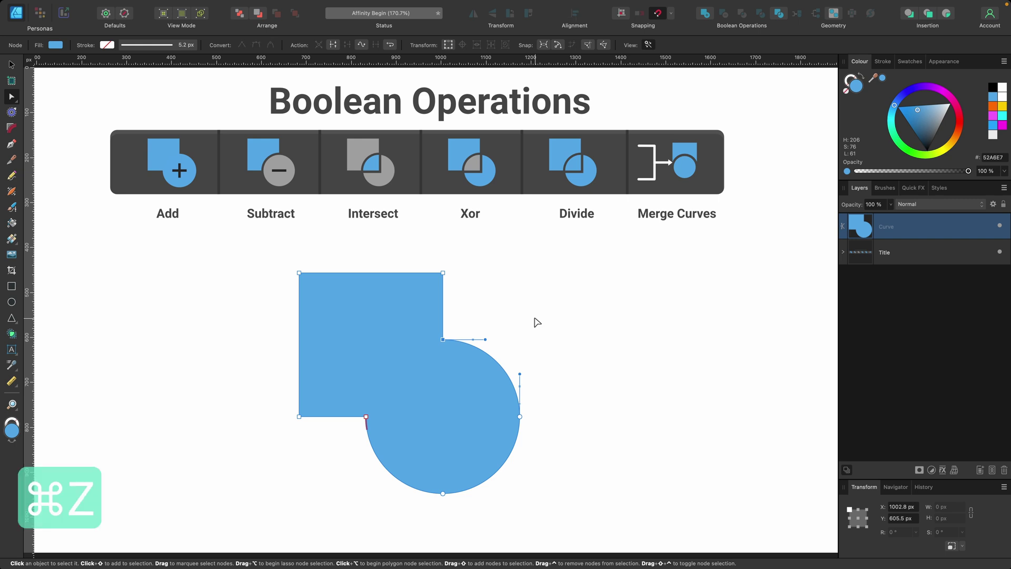
key("super+z")
key("v")
left_click(500, 368)
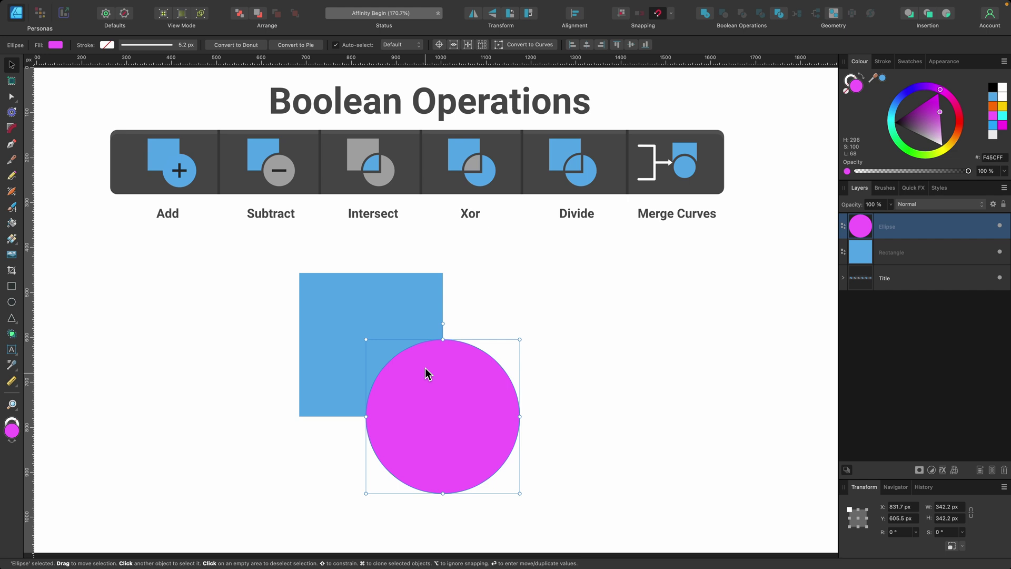
Add the blue square to the selection and subtract the circle from it
left_click(410, 315, "shift")
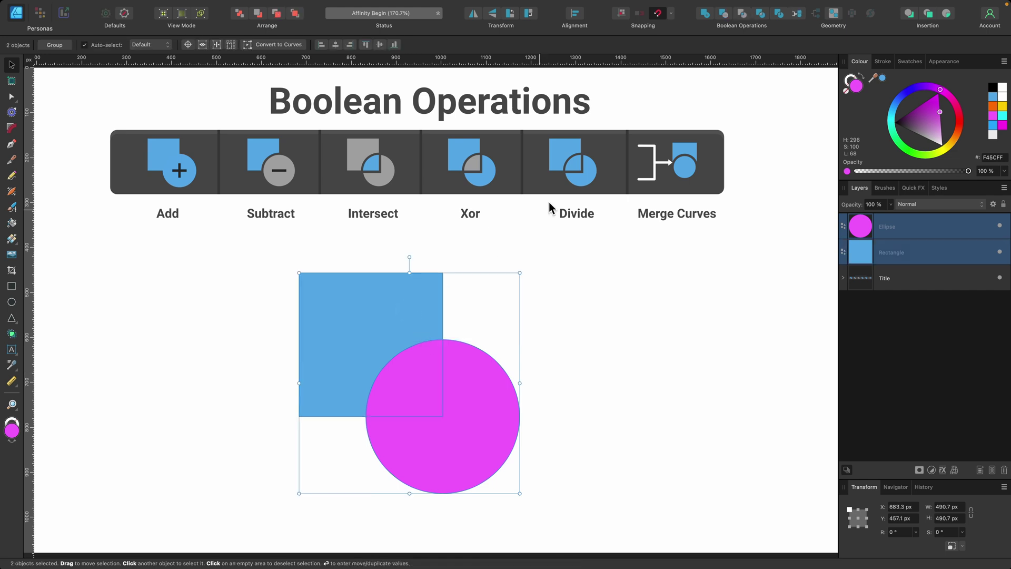
left_click(725, 14)
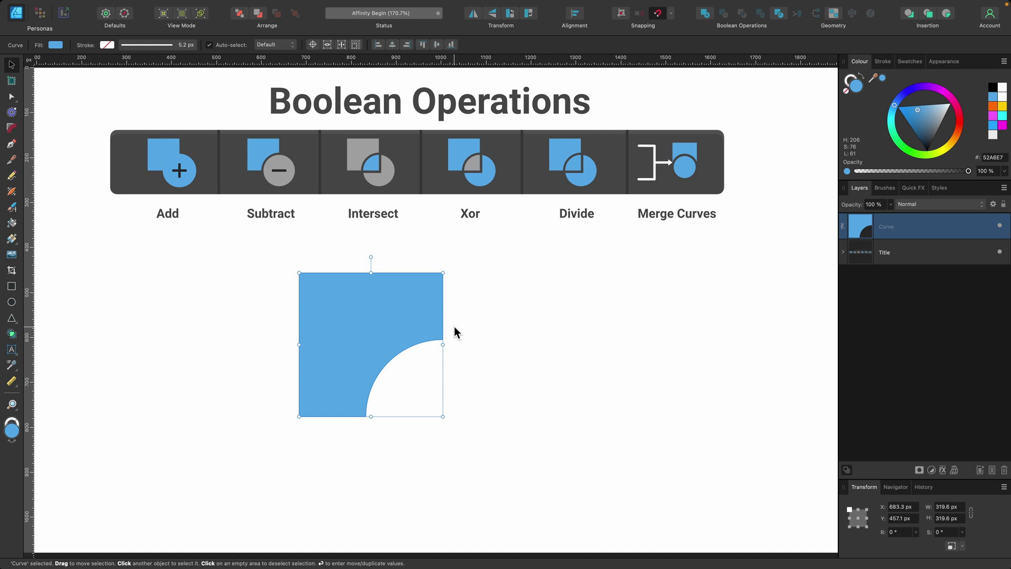
Undo the subtraction, try Intersect on the square and circle, then undo that too
key("ctrl+z")
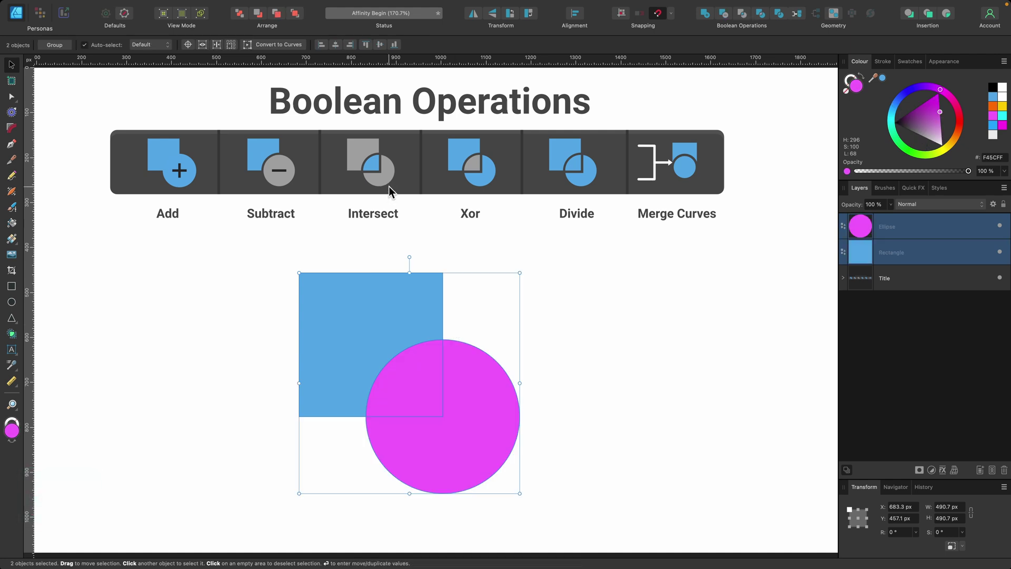
left_click(742, 14)
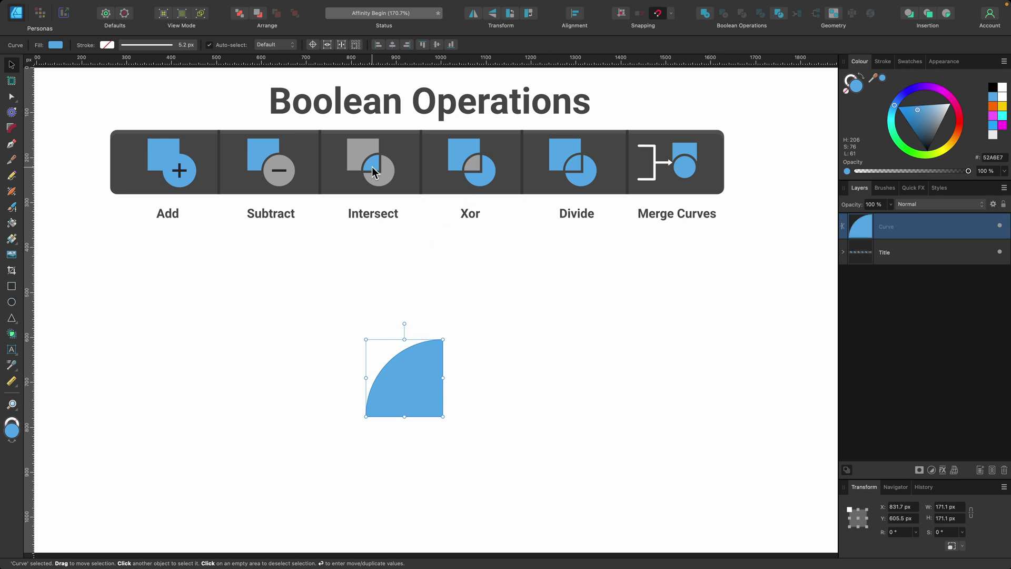
key("super+z")
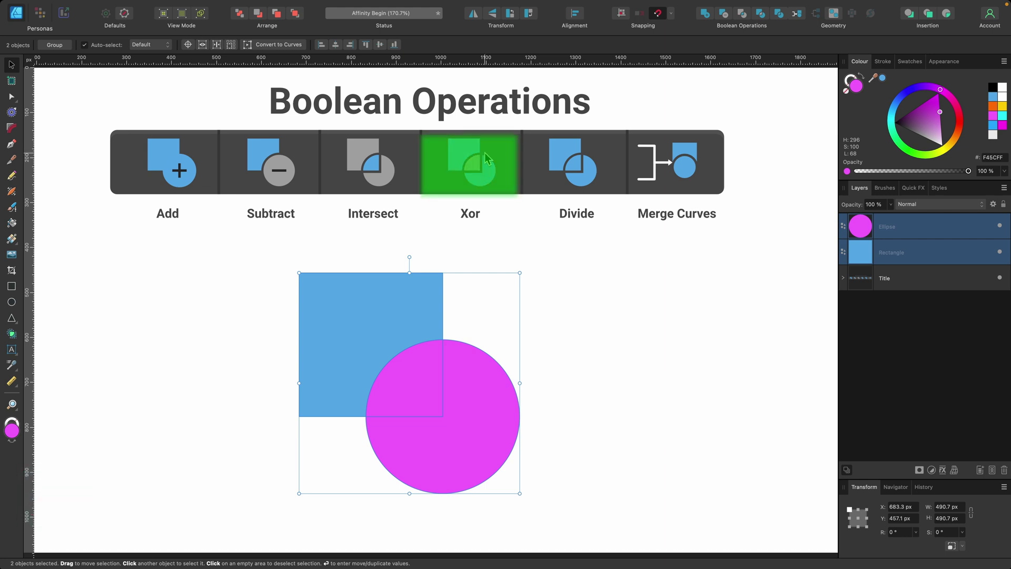
left_click(761, 15)
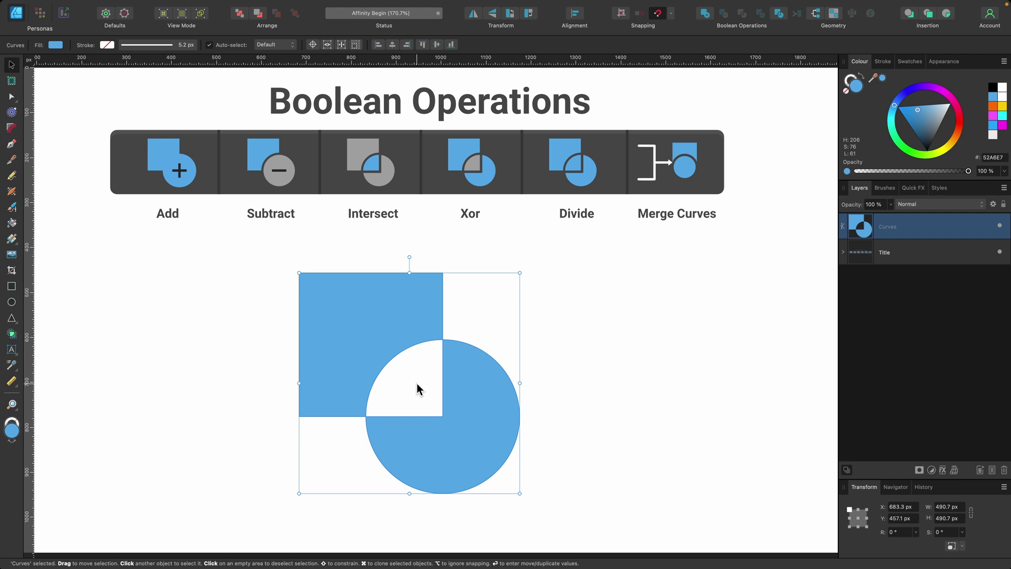
key("ctrl+z")
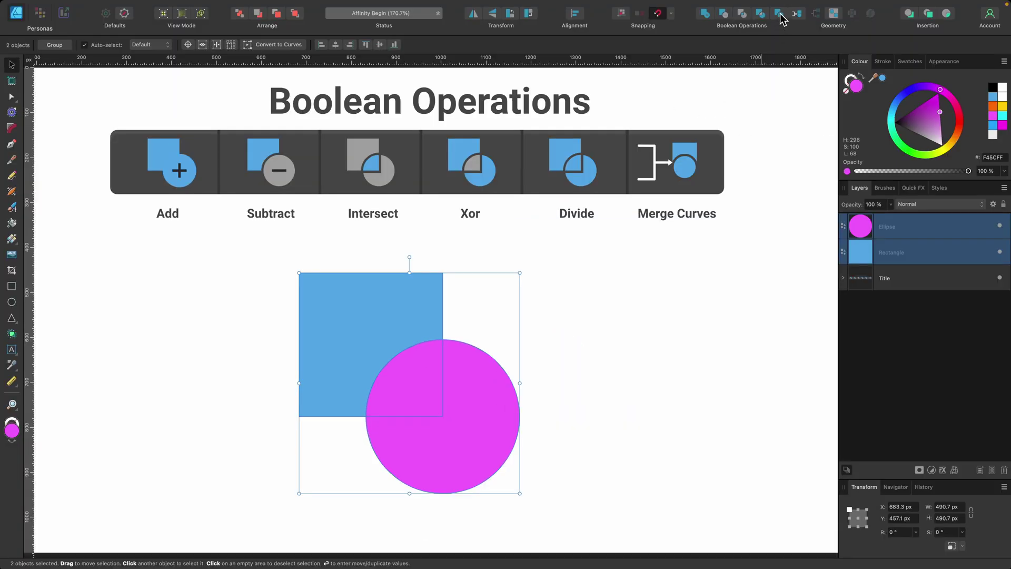
left_click(779, 13)
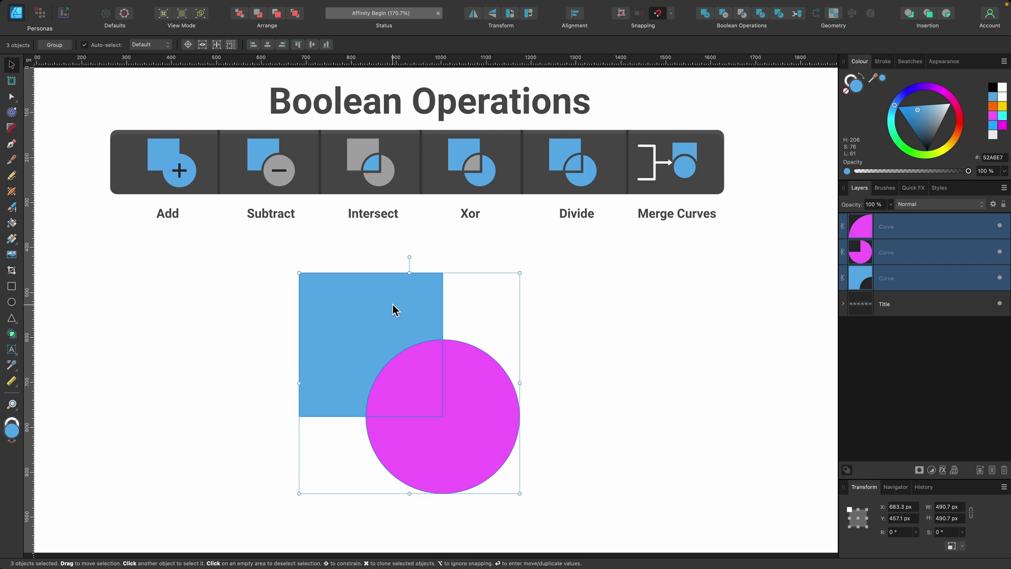
left_click(481, 439)
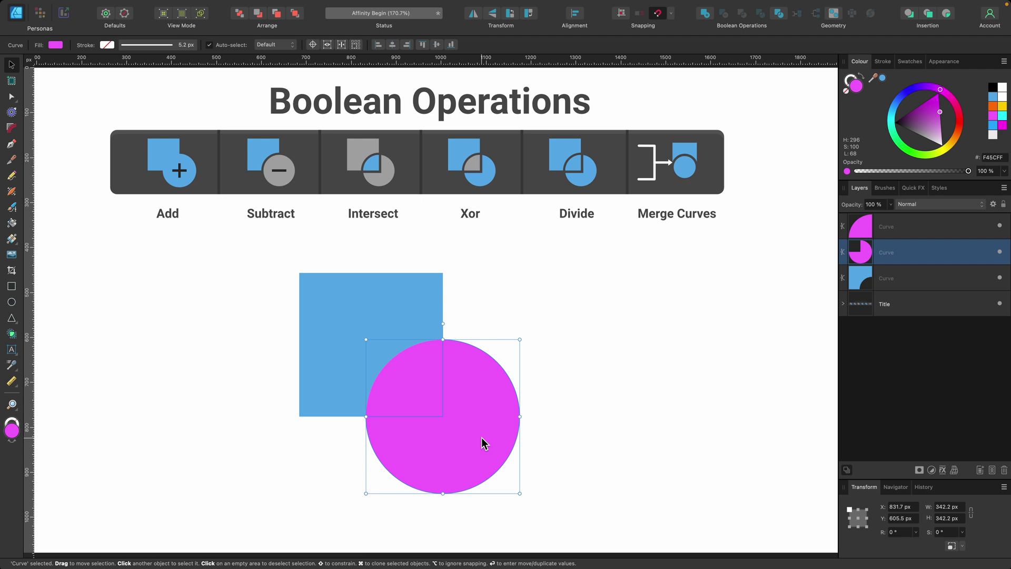
left_click_drag(482, 437, 618, 466)
left_click(421, 385)
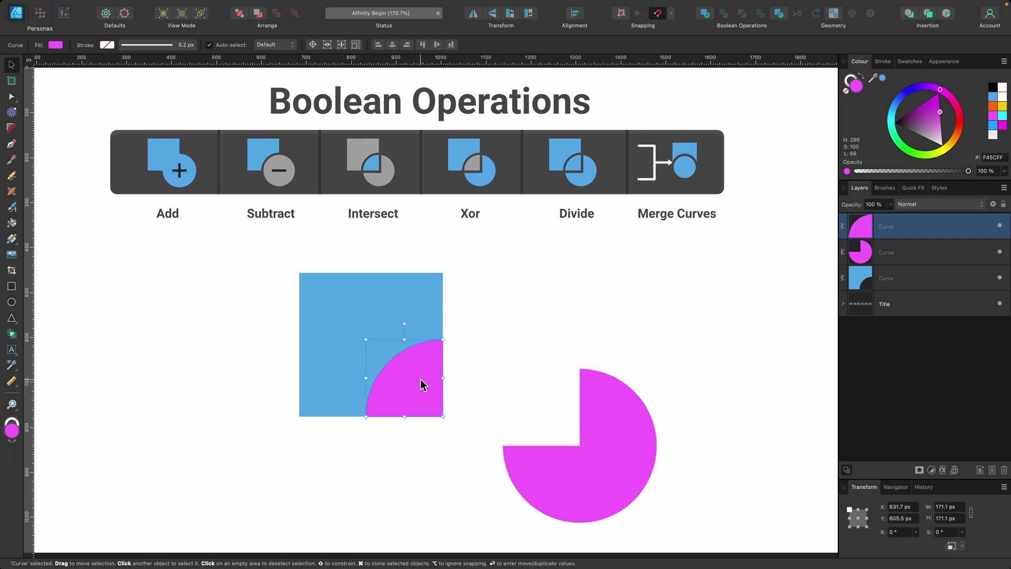
left_click_drag(422, 385, 460, 409)
left_click(380, 327)
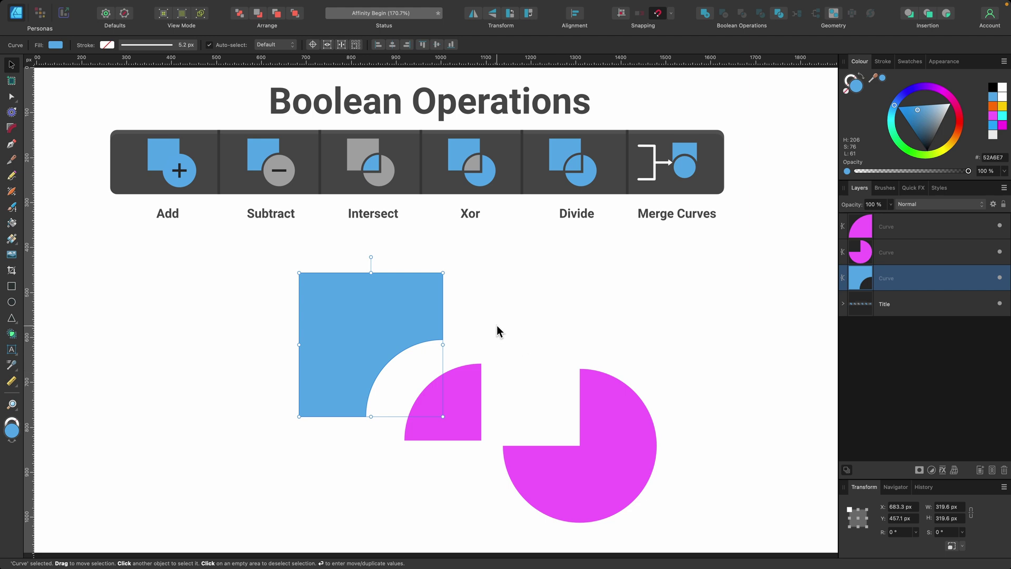
key("super+z")
key("super+z")
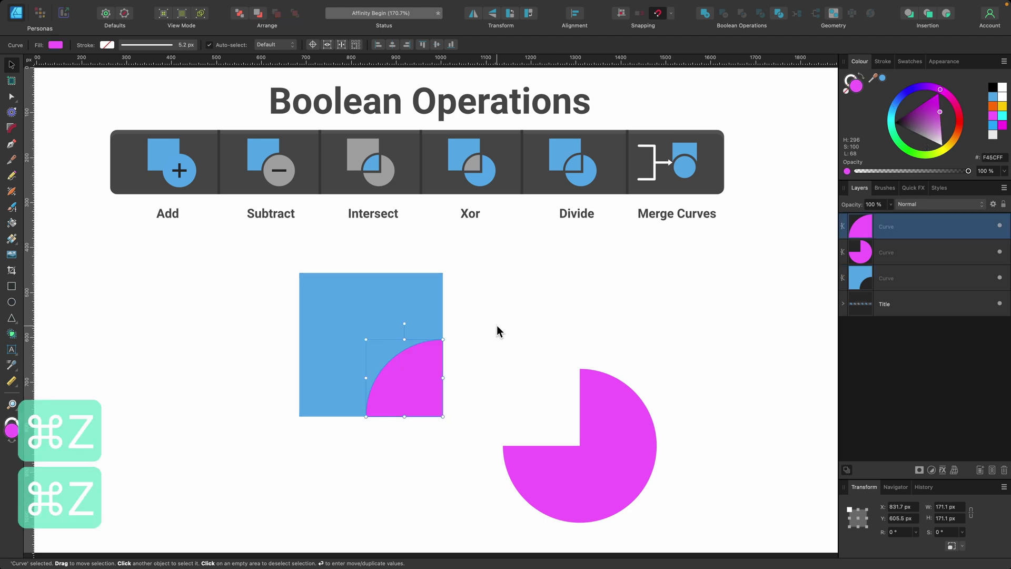
key("super+z")
key("super+z")
key("super+z")
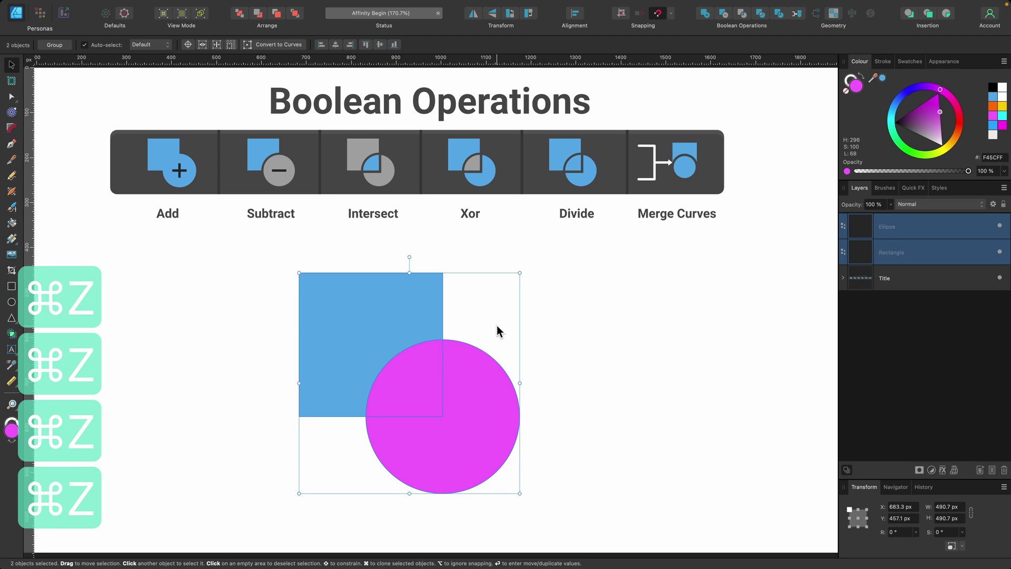
left_click_drag(462, 408, 593, 360)
key("super+z")
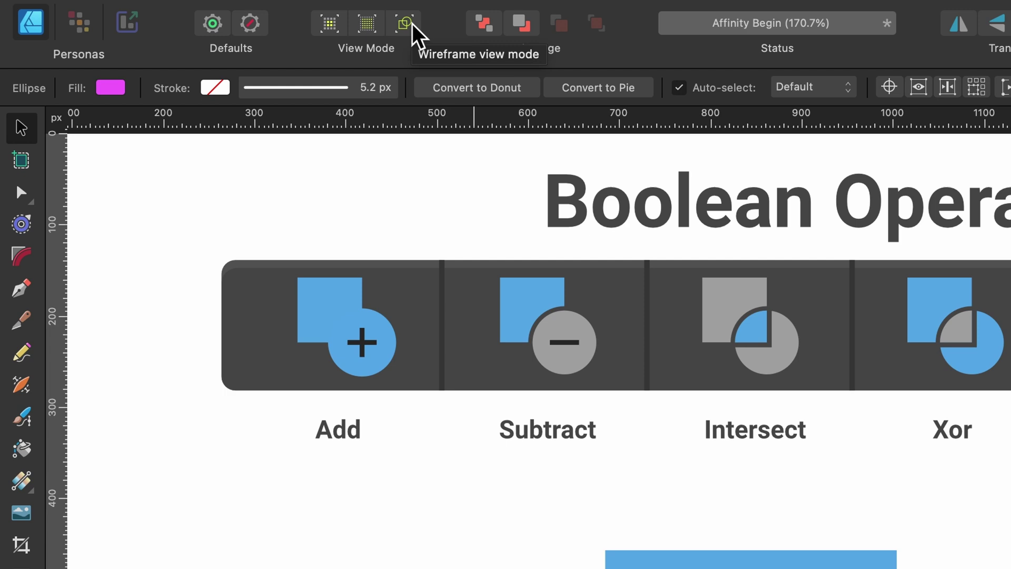
left_click(406, 24)
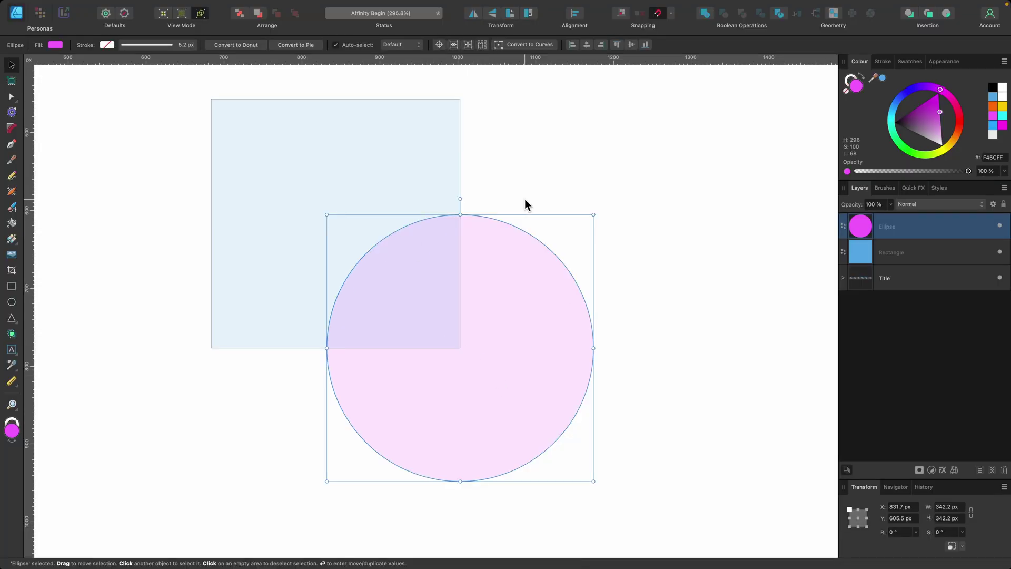
scroll(525, 198, "down", 3)
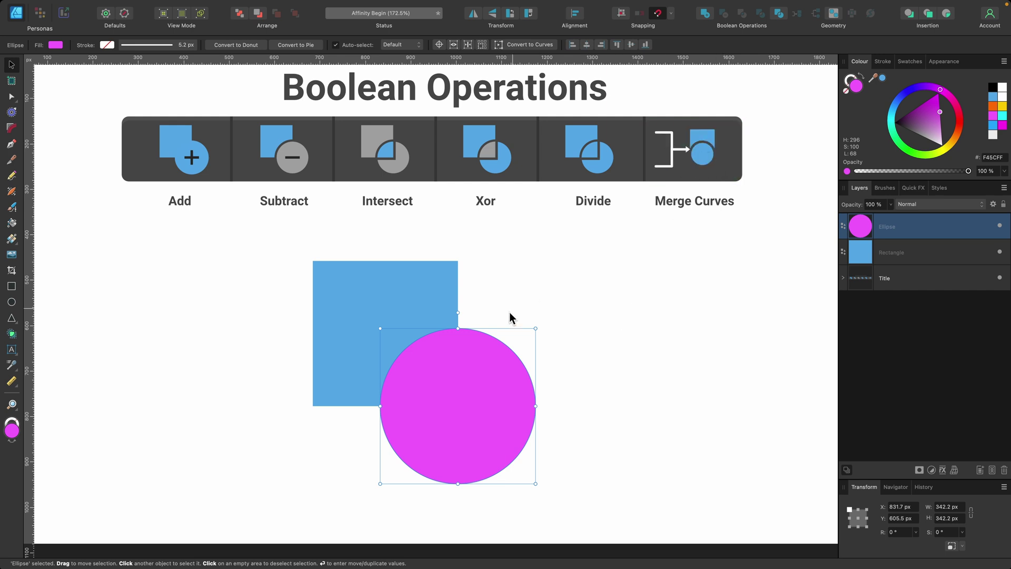
Move the pink circle beside the square, make both blue, and merge them into one Curves layer
left_click_drag(427, 390, 541, 311)
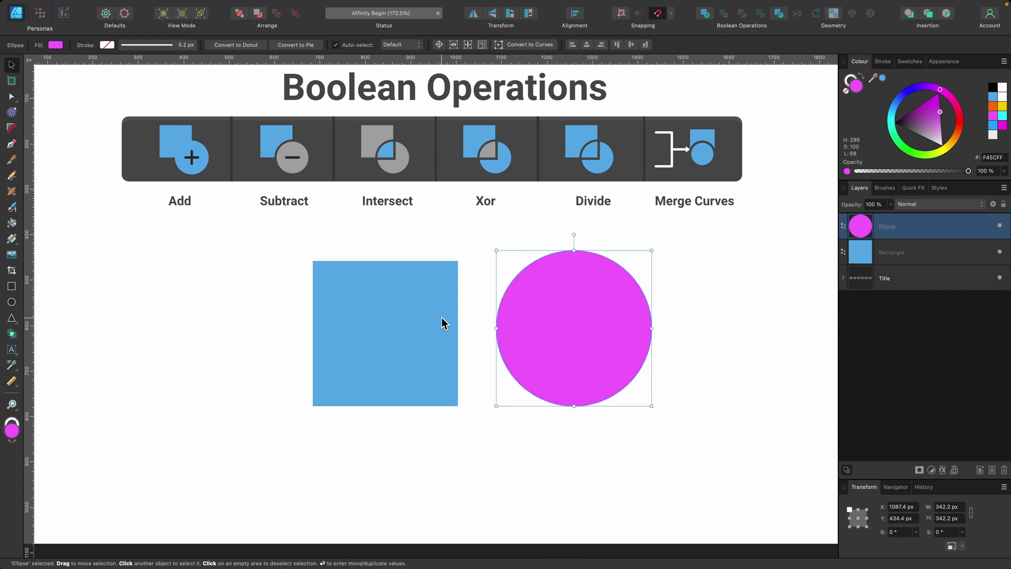
mouse_move(442, 319)
left_mouse_down()
mouse_move(359, 327)
mouse_move(429, 311)
left_mouse_up()
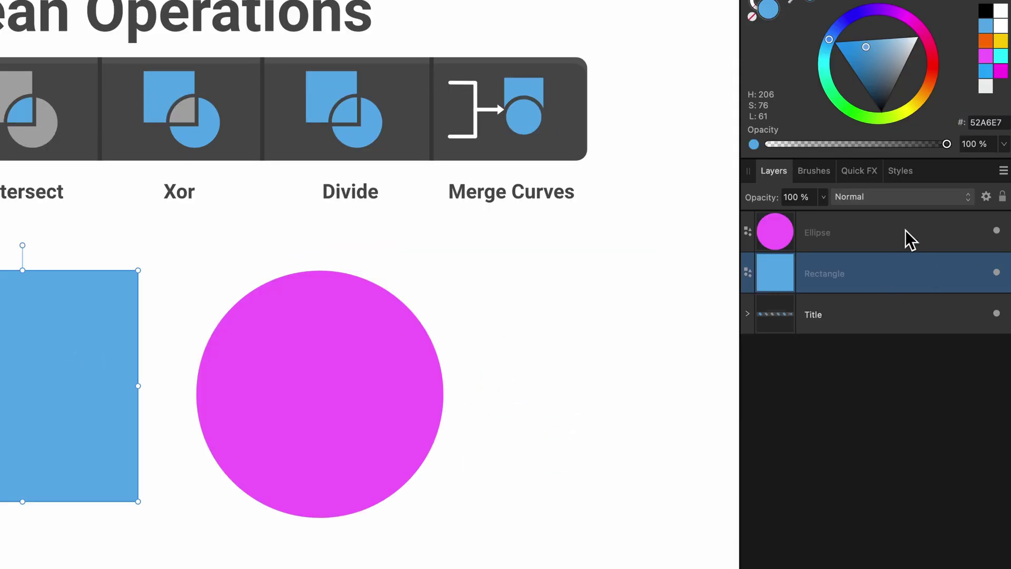
left_click(945, 231)
left_click(384, 323, "shift")
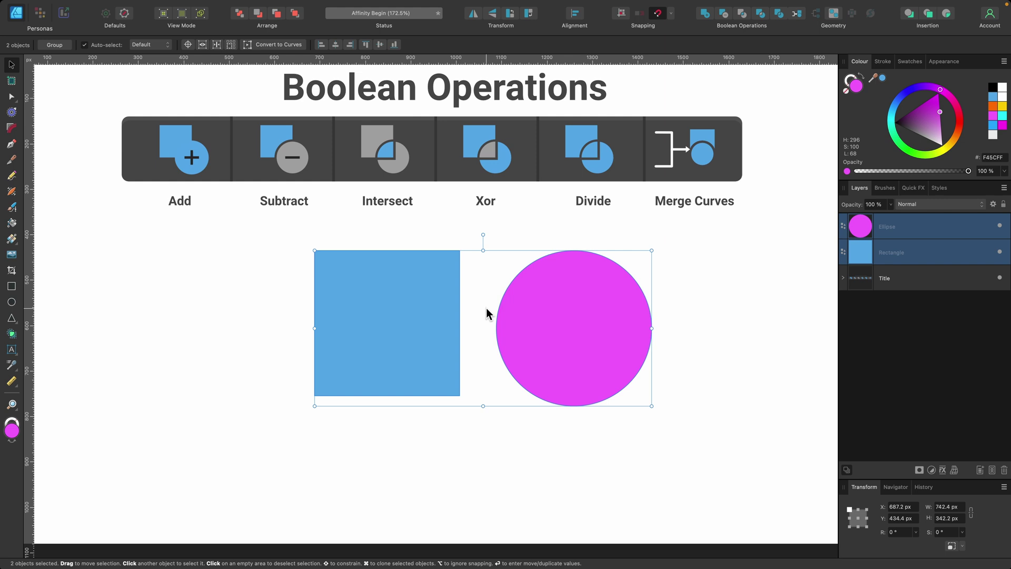
left_click(584, 324)
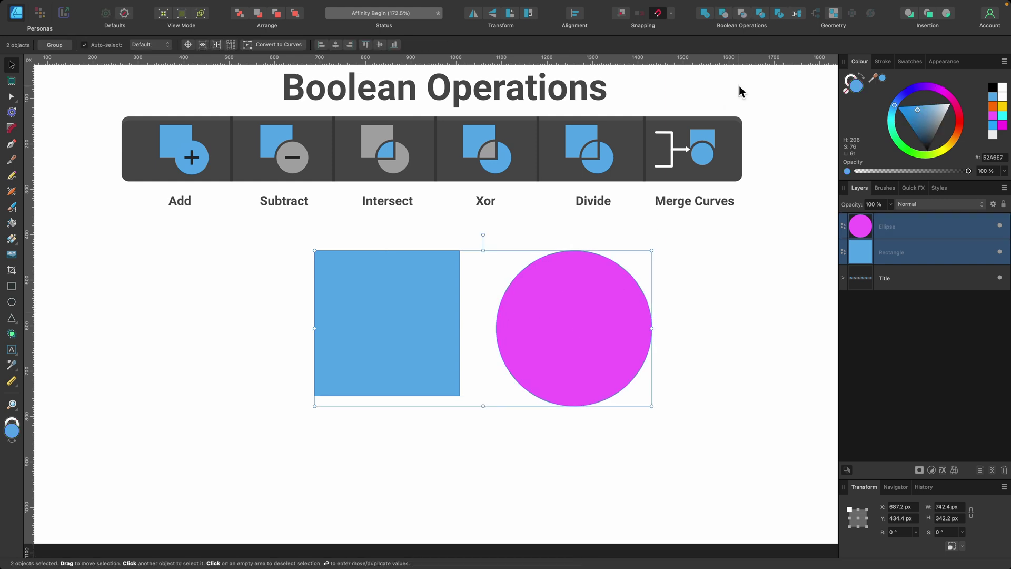
left_click(795, 19)
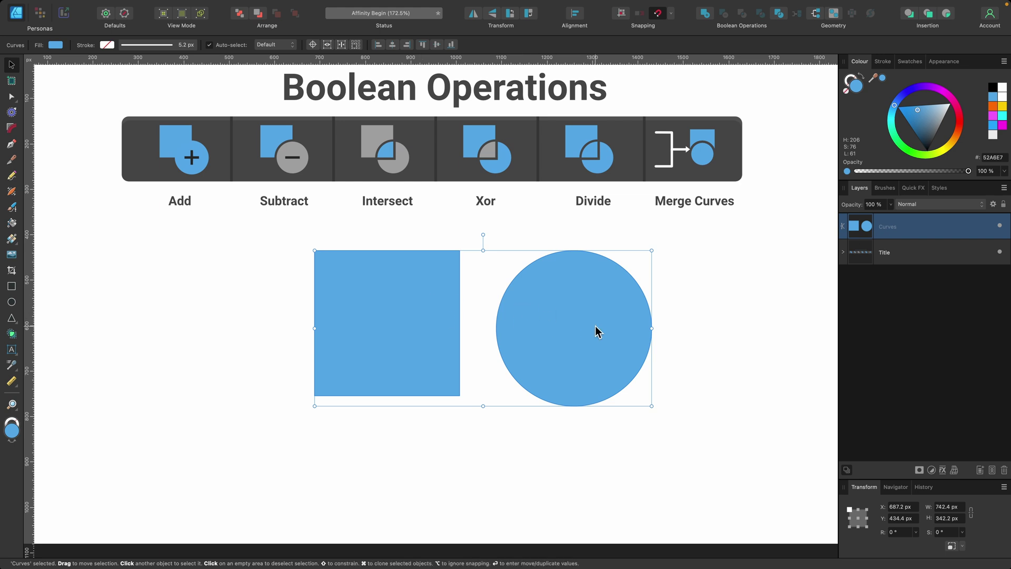
mouse_move(535, 366)
left_mouse_down()
mouse_move(525, 377)
mouse_move(535, 377)
left_mouse_up()
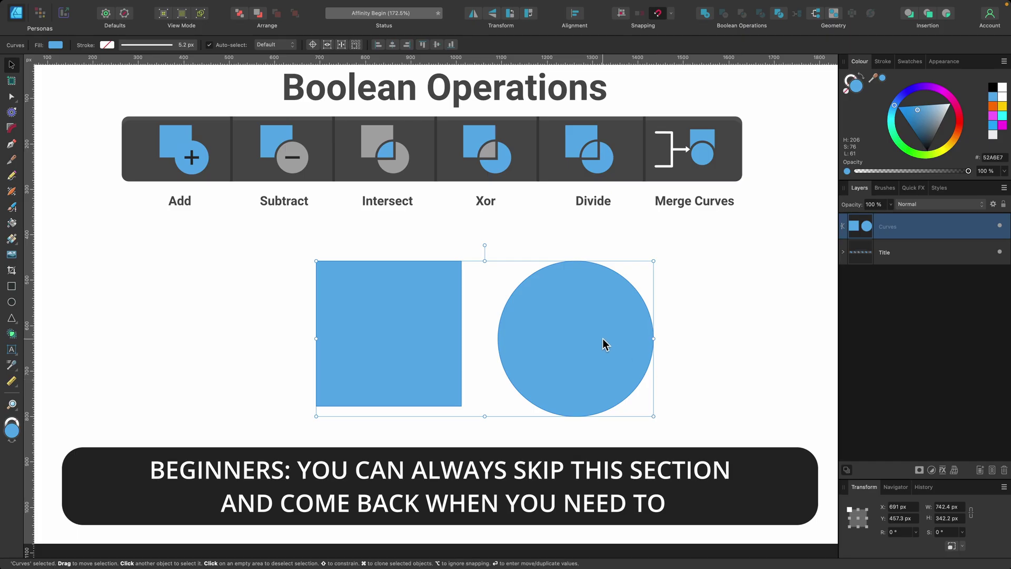
Delete the merged shape and draw a horizontal black Pen line with a 22.6 px stroke
key("BackSpace")
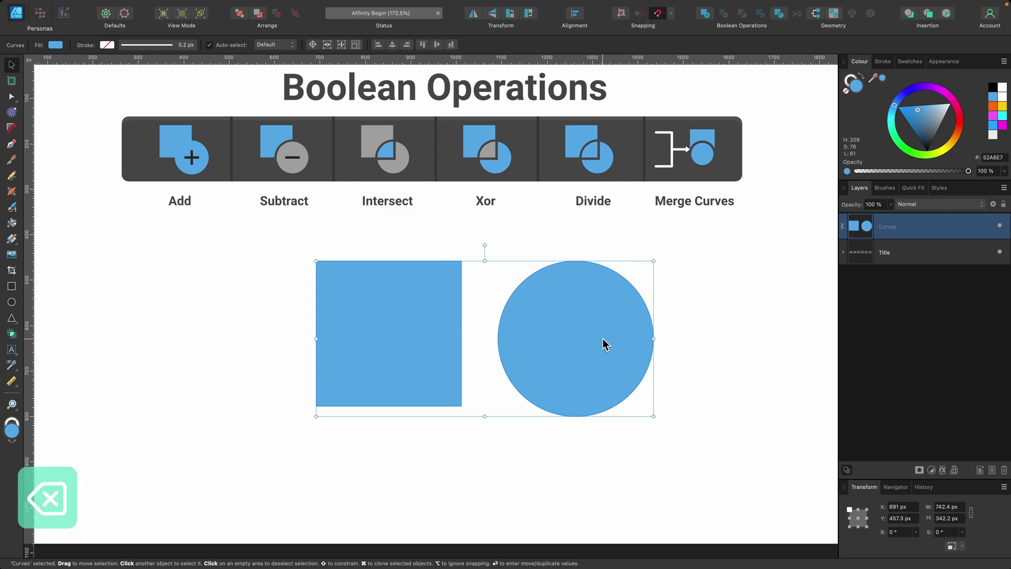
left_click(12, 143)
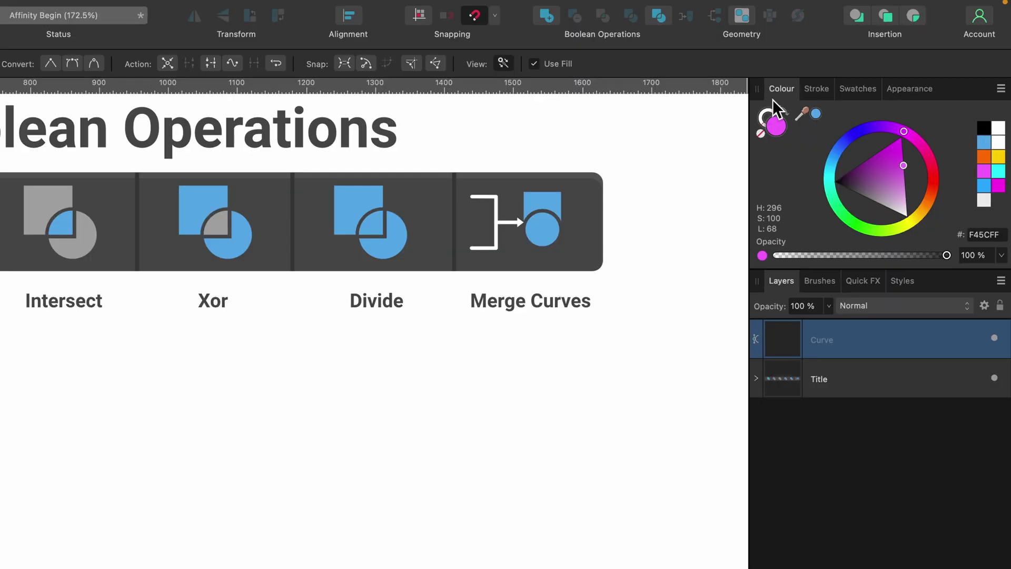
left_click(761, 136)
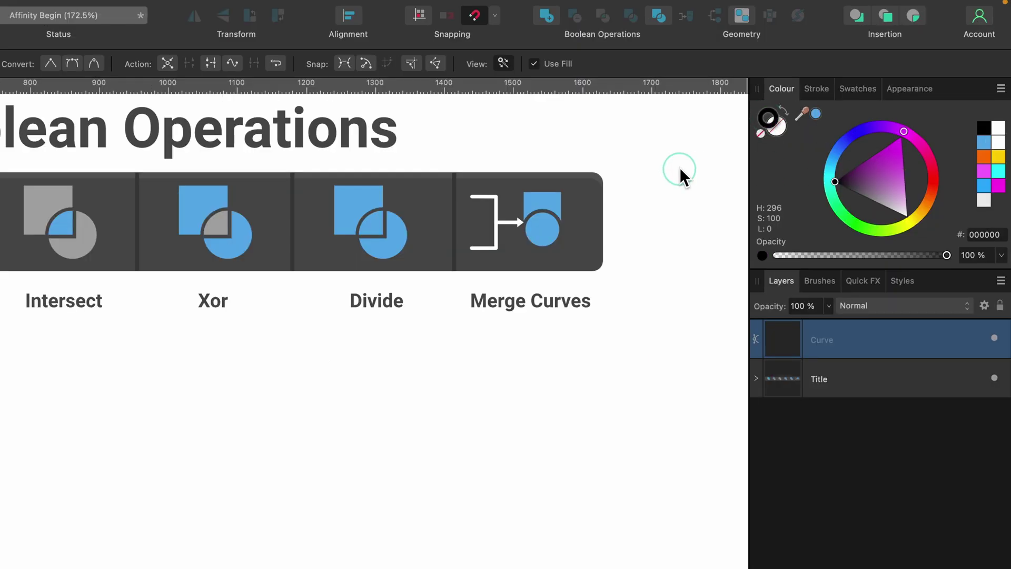
key("]")
key("]")
key("]")
key("]")
key("]")
key("]")
key("]")
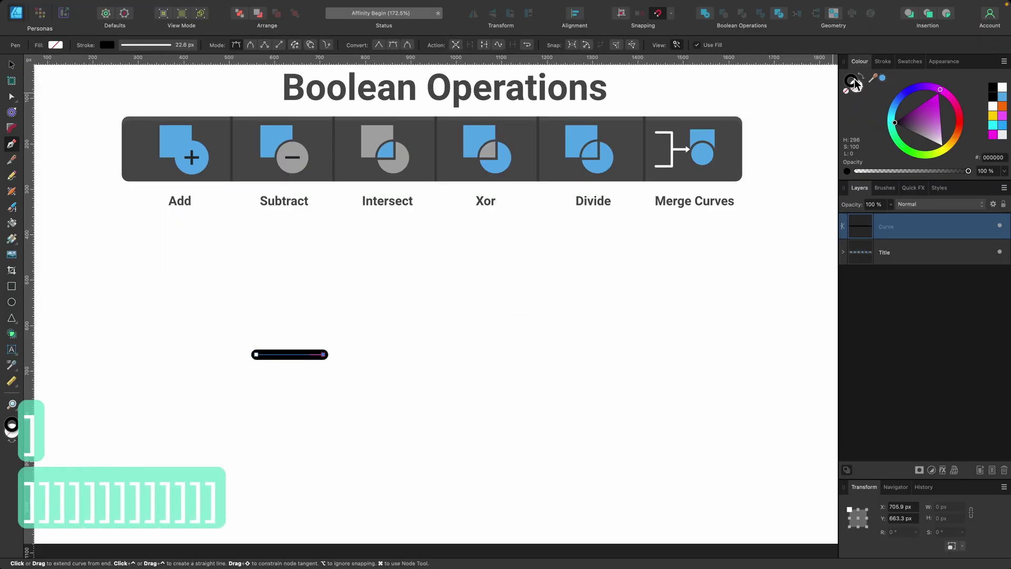
key("v")
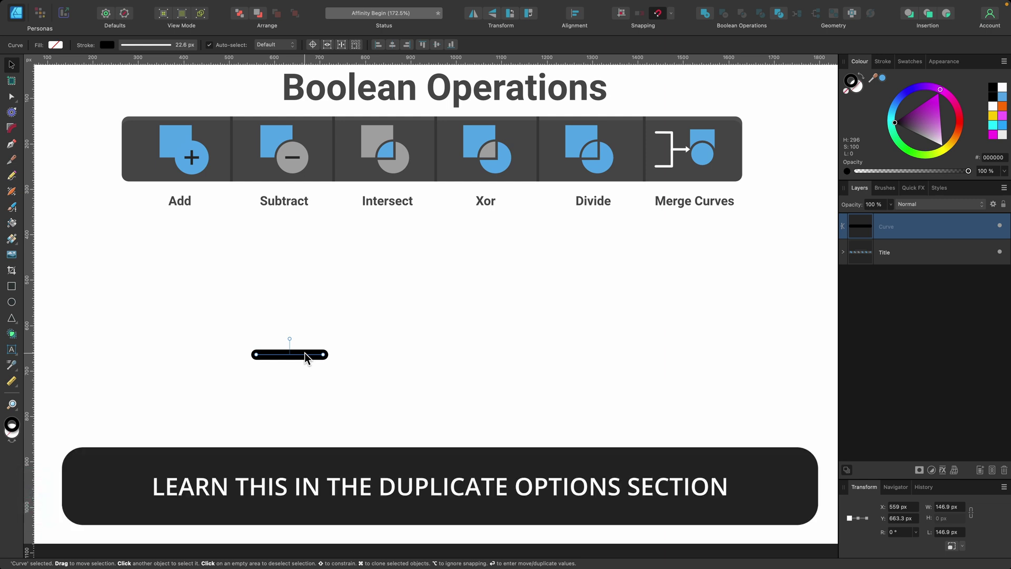
Duplicate the black line into a row of four evenly spaced copies and select each
key("ctrl+j")
left_click_drag(305, 352, 421, 350)
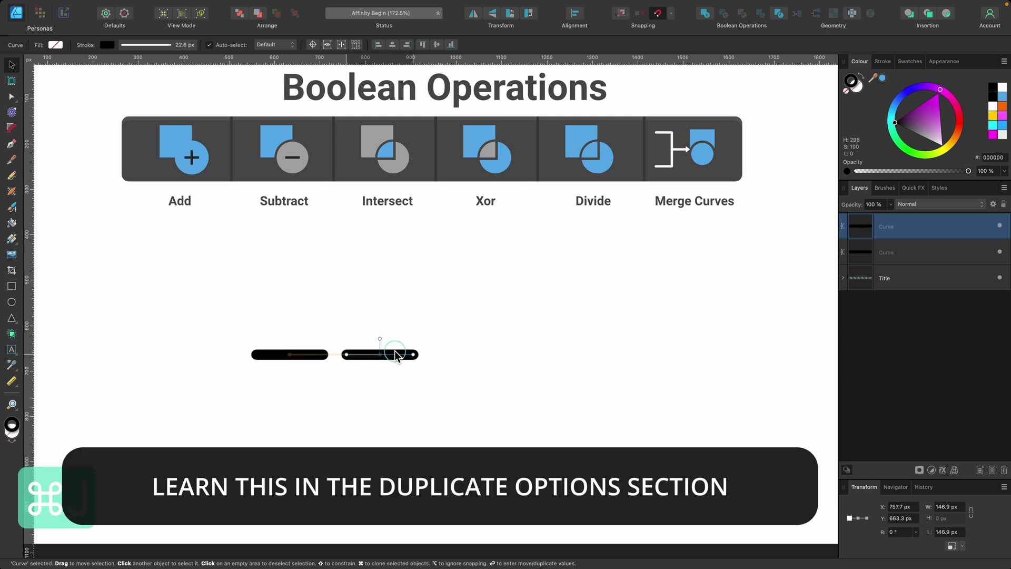
key("ctrl+j")
key("ctrl+j")
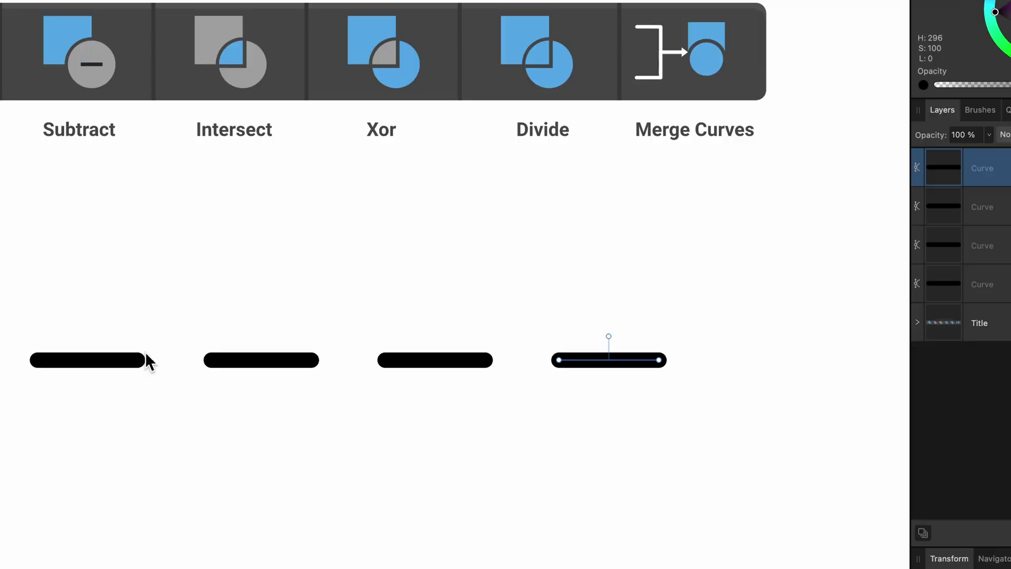
left_click(325, 353)
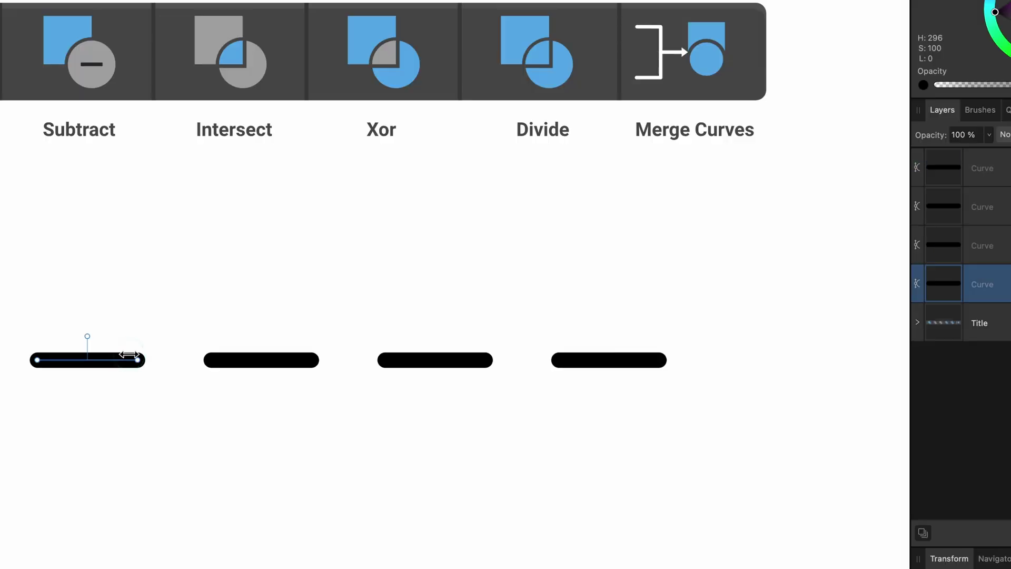
left_click(395, 349)
left_click(418, 363)
left_click(600, 362)
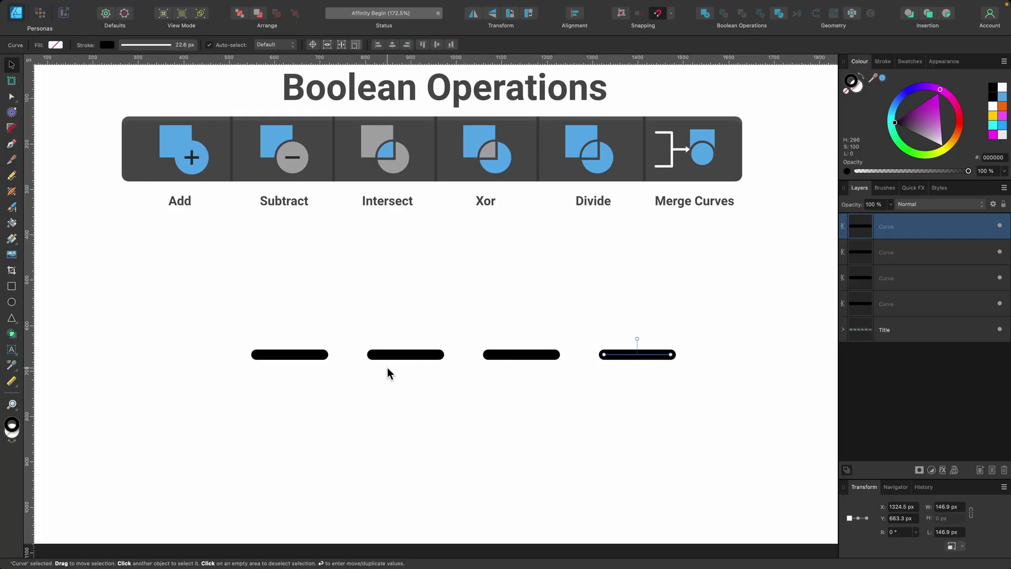
Merge the four black lines into one Curves layer, then test-move a node and undo it
left_click_drag(723, 382, 146, 327)
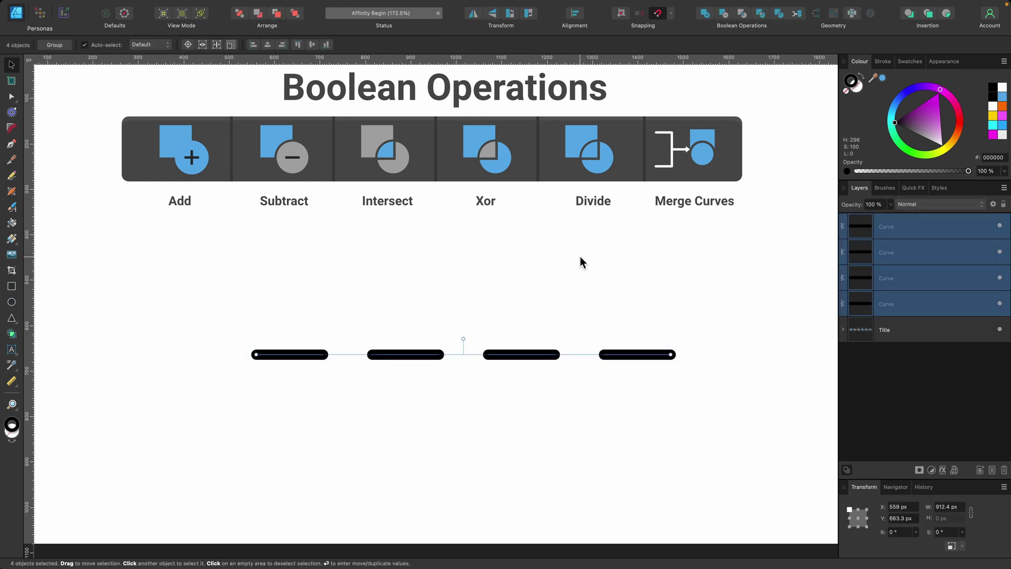
left_click(796, 16)
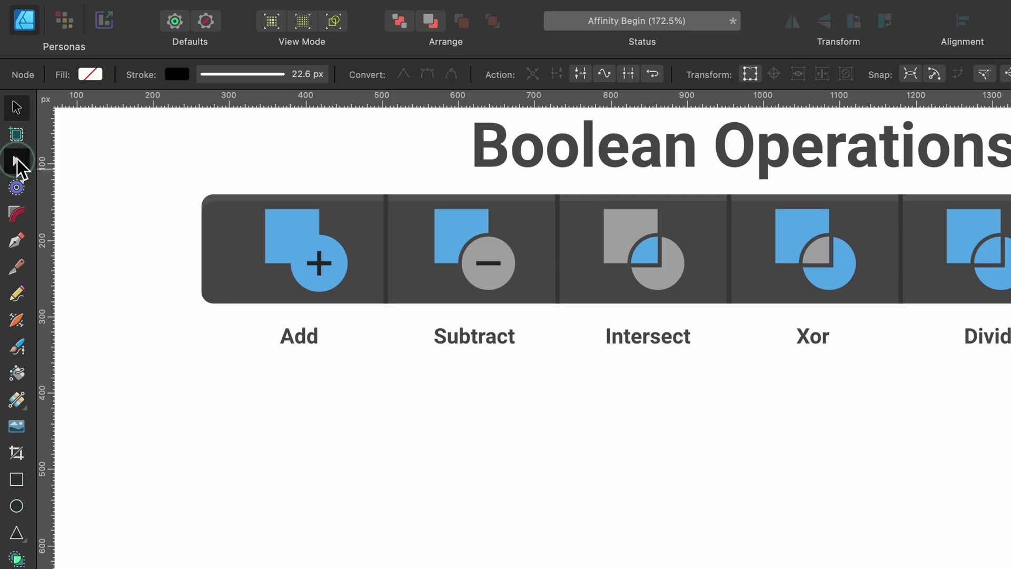
left_click(12, 97)
left_click_drag(372, 354, 373, 305)
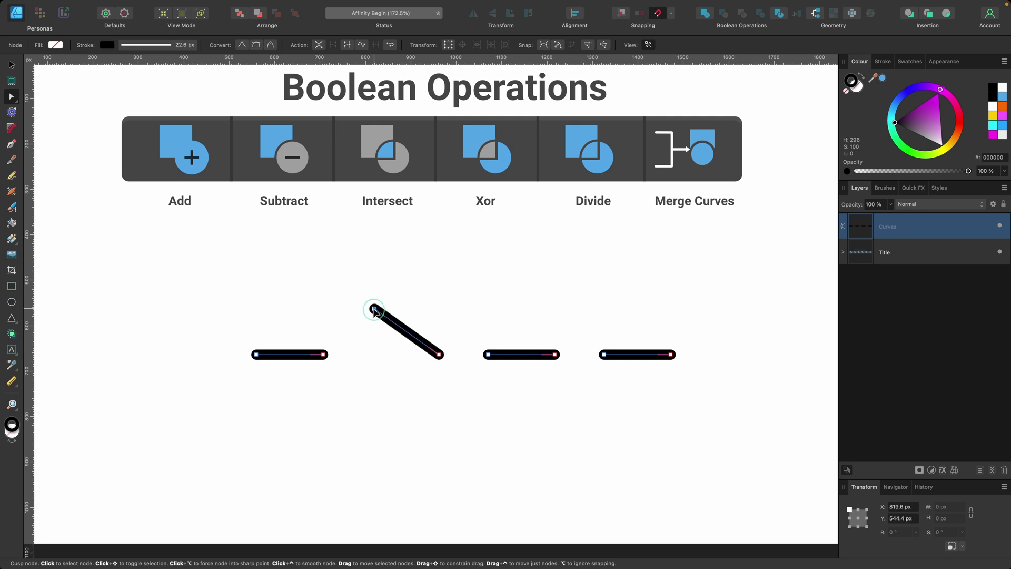
key("super+z")
Shift the merged lines slightly to the left on the canvas
key("v")
key("c")
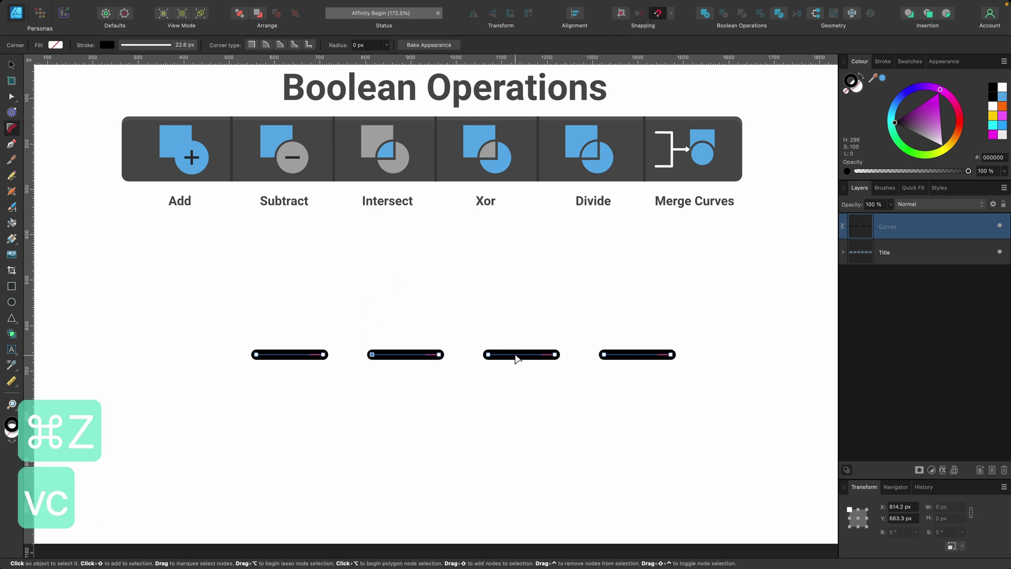
key("v")
mouse_move(517, 355)
left_mouse_down()
mouse_move(527, 338)
mouse_move(471, 353)
left_mouse_up()
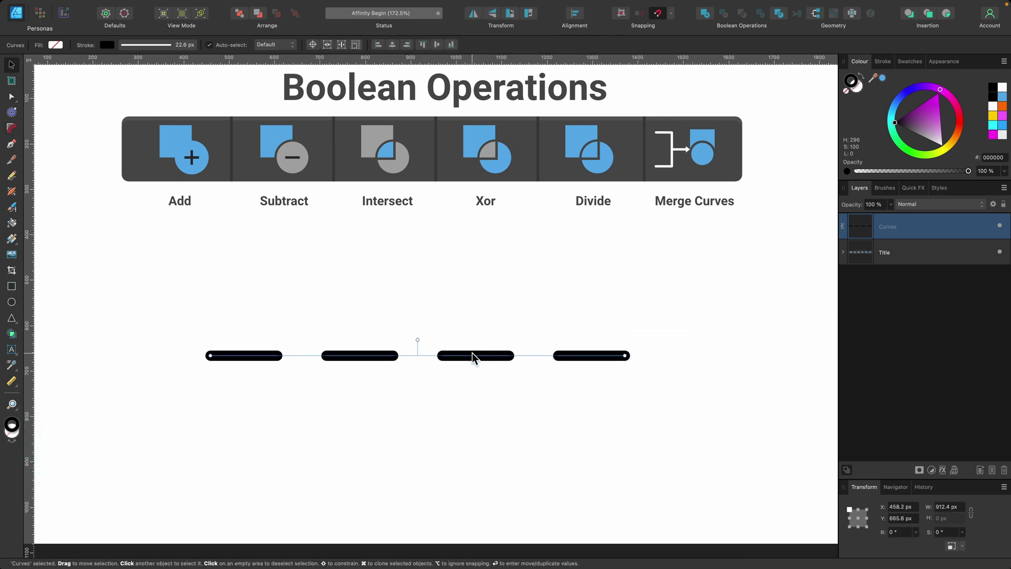